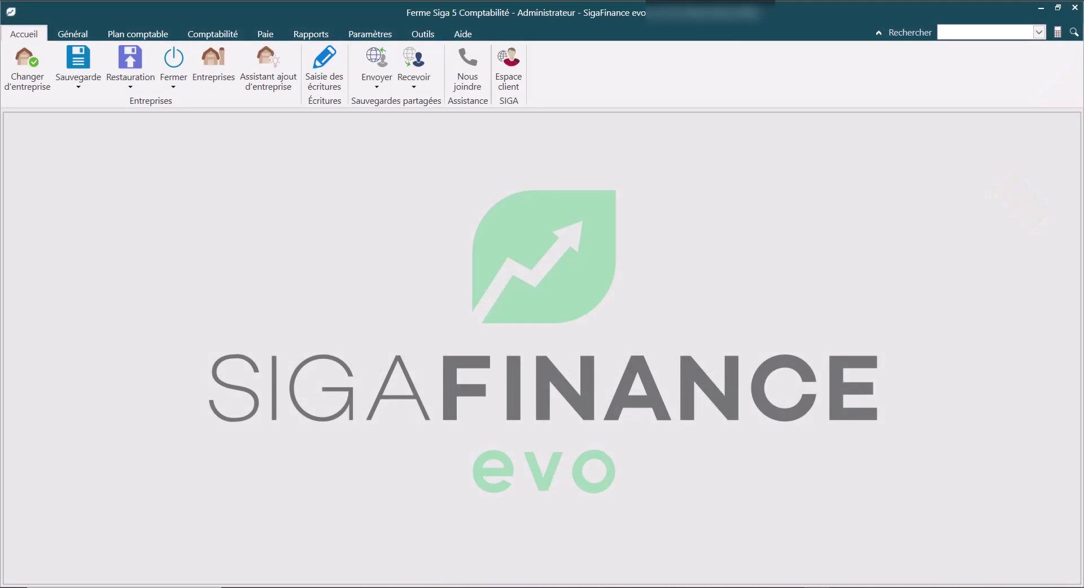
Step: Open the criteria for the Grand livre report in the Comptabilité reports
{"action": "left_click", "coordinate": [310, 34]}
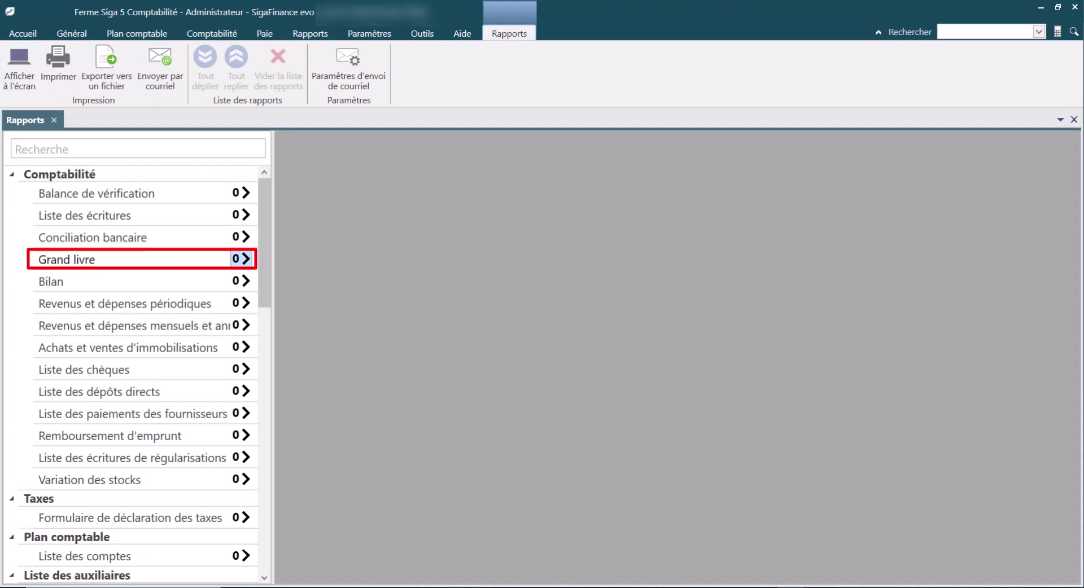
{"action": "left_click", "coordinate": [243, 259]}
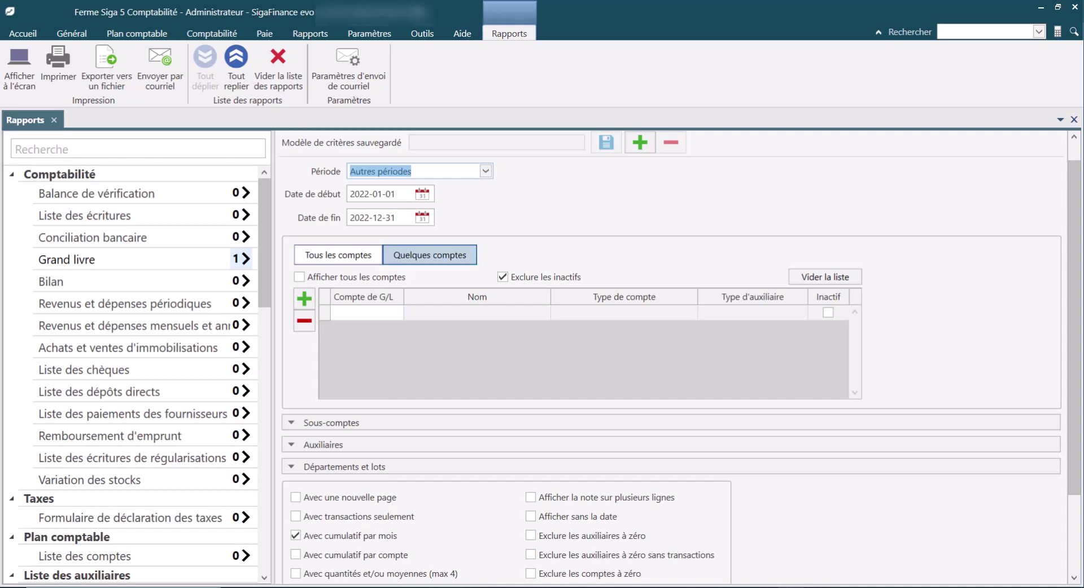
Step: Add general ledger accounts 10200 and 31000 to the Grand livre report's account selection
{"action": "left_click", "coordinate": [367, 313]}
{"action": "type", "text": "10200"}
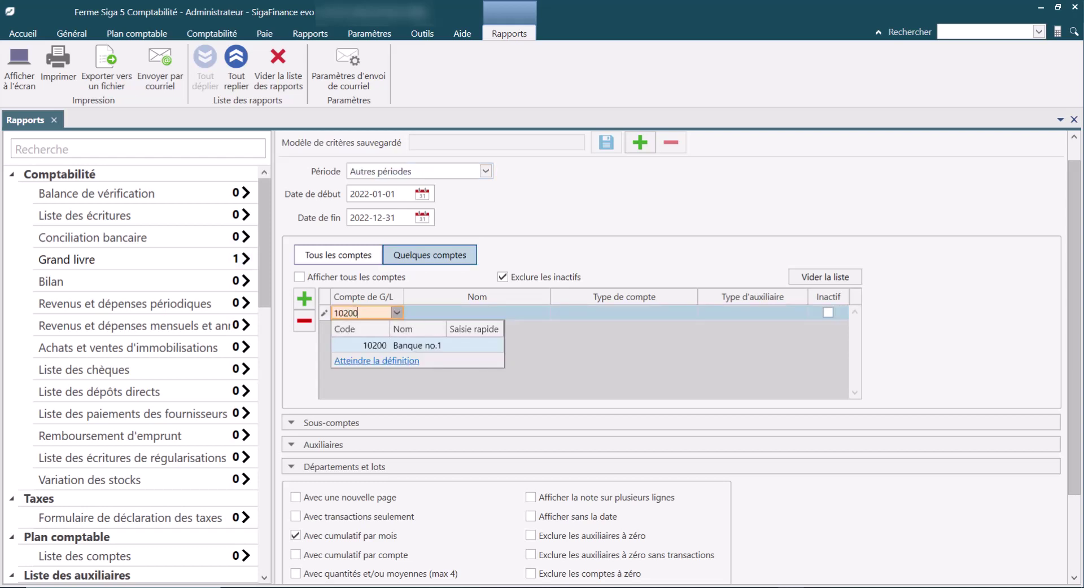
{"action": "key", "text": "Return"}
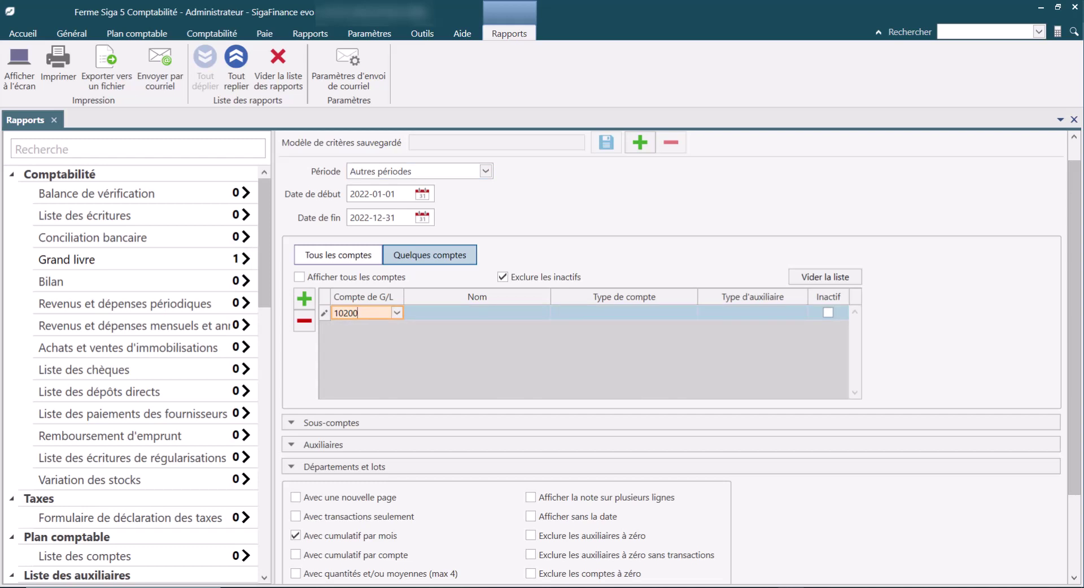
{"action": "key", "text": "Return"}
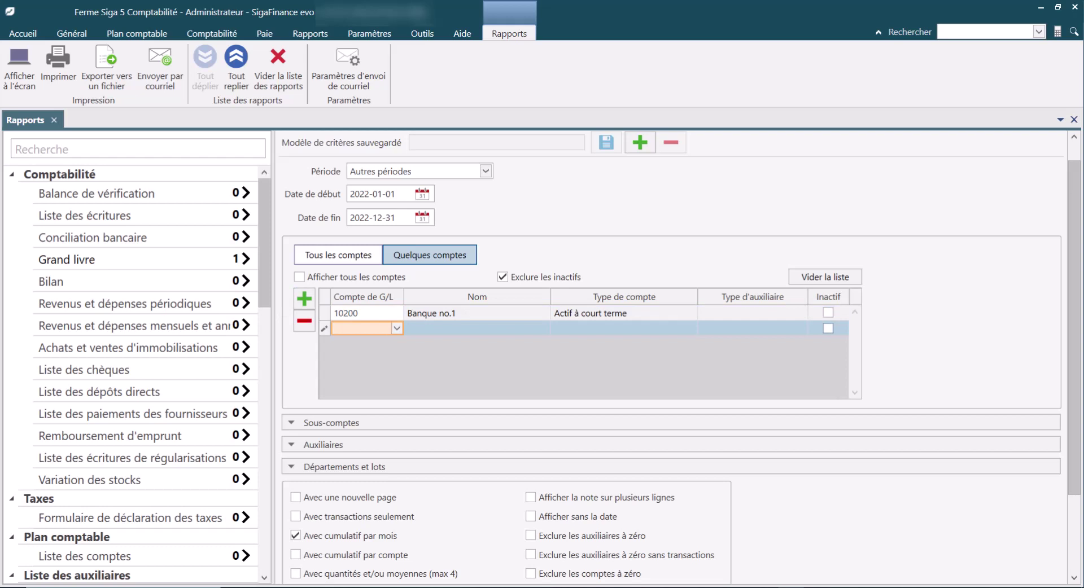
{"action": "type", "text": "31000"}
{"action": "key", "text": "Tab"}
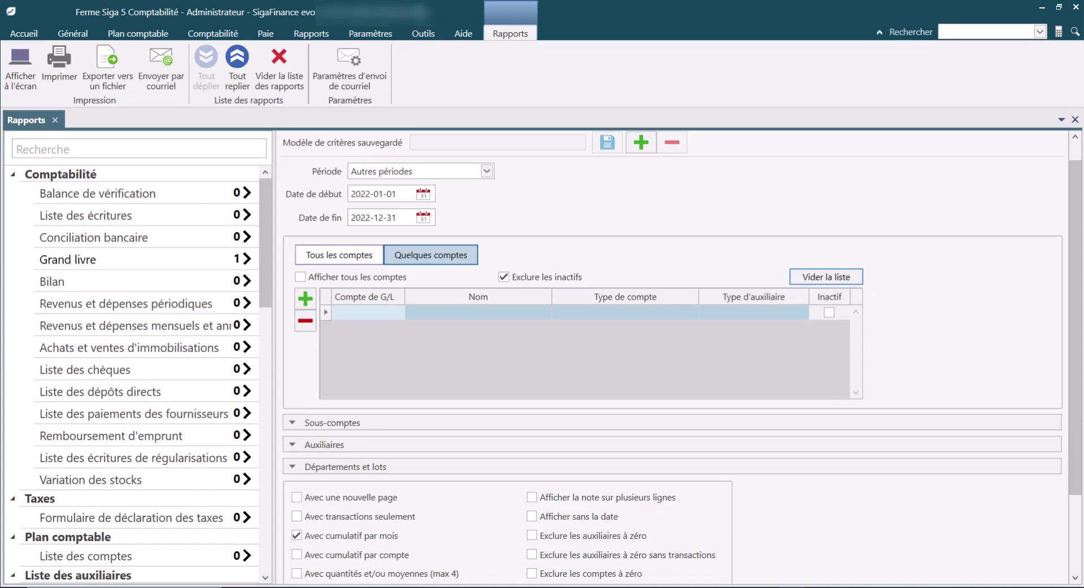
Step: Show all accounts in the Grand livre criteria and filter the account type to Actif à court terme and Revenu
{"action": "left_click", "coordinate": [300, 277]}
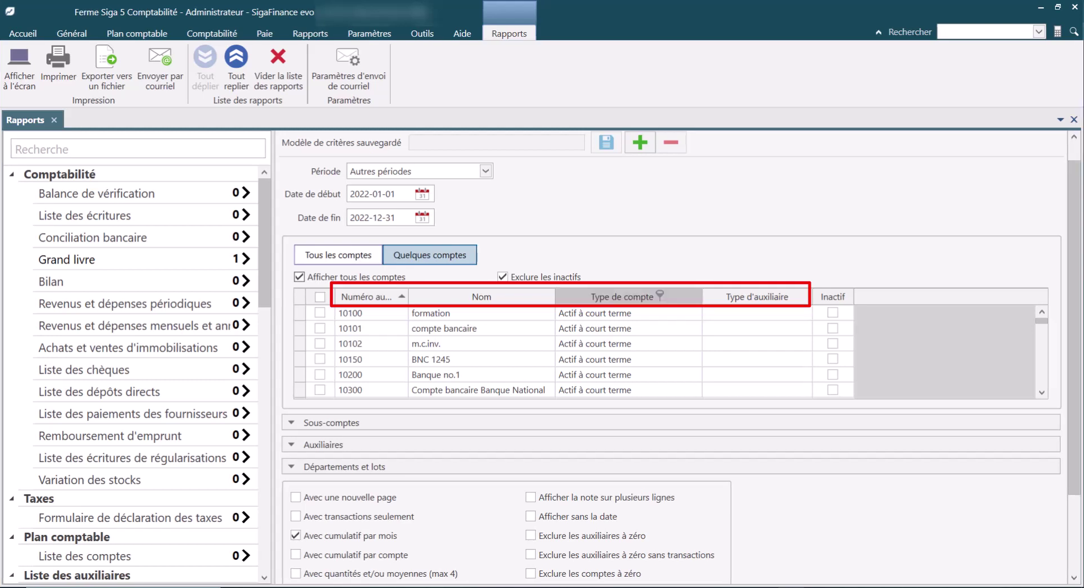
{"action": "left_click", "coordinate": [659, 294]}
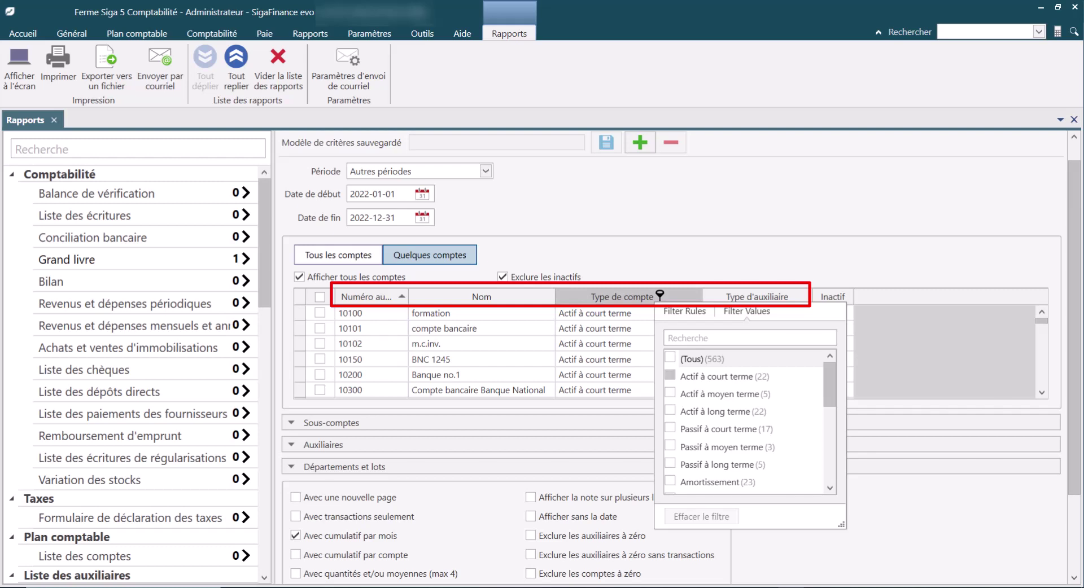
{"action": "left_click", "coordinate": [670, 375]}
{"action": "scroll", "coordinate": [700, 412], "scroll_direction": "down", "scroll_amount": 1}
{"action": "scroll", "coordinate": [670, 410], "scroll_direction": "down", "scroll_amount": 1}
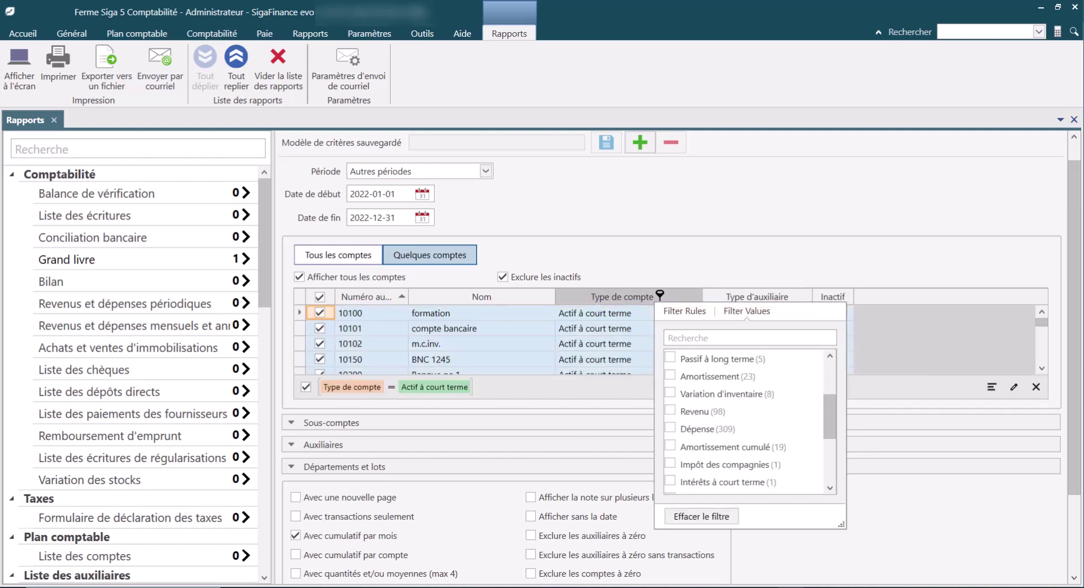
{"action": "left_click", "coordinate": [670, 410]}
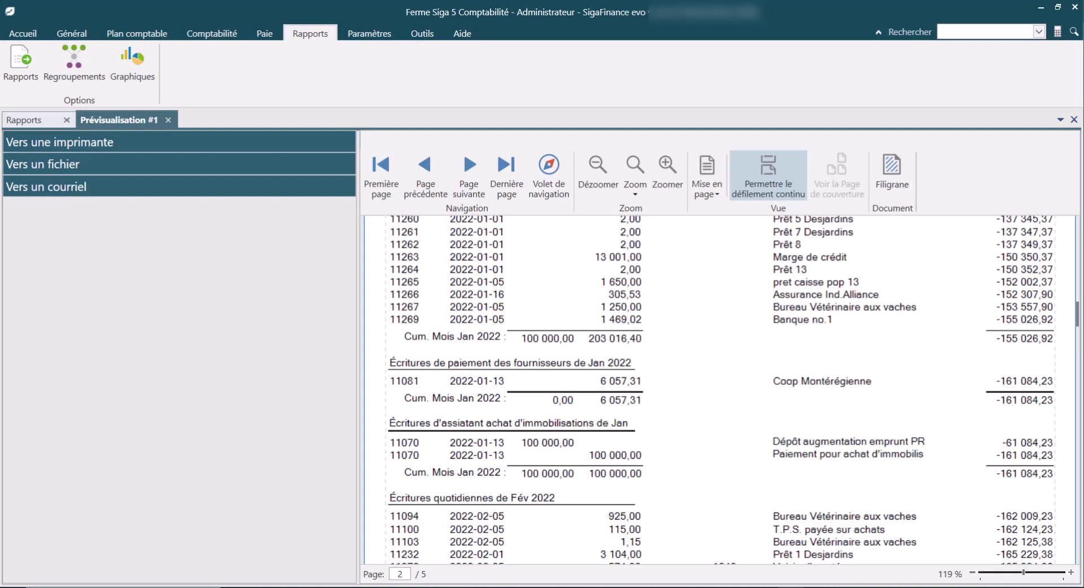
{"action": "scroll", "coordinate": [722, 388], "scroll_direction": "down", "scroll_amount": 1}
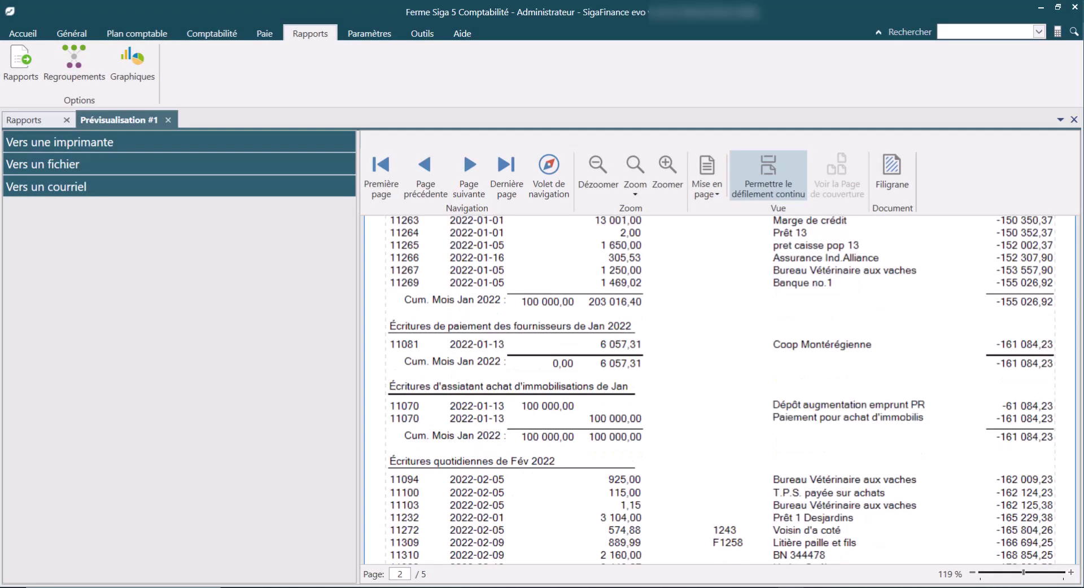
{"action": "scroll", "coordinate": [721, 389], "scroll_direction": "down", "scroll_amount": 1}
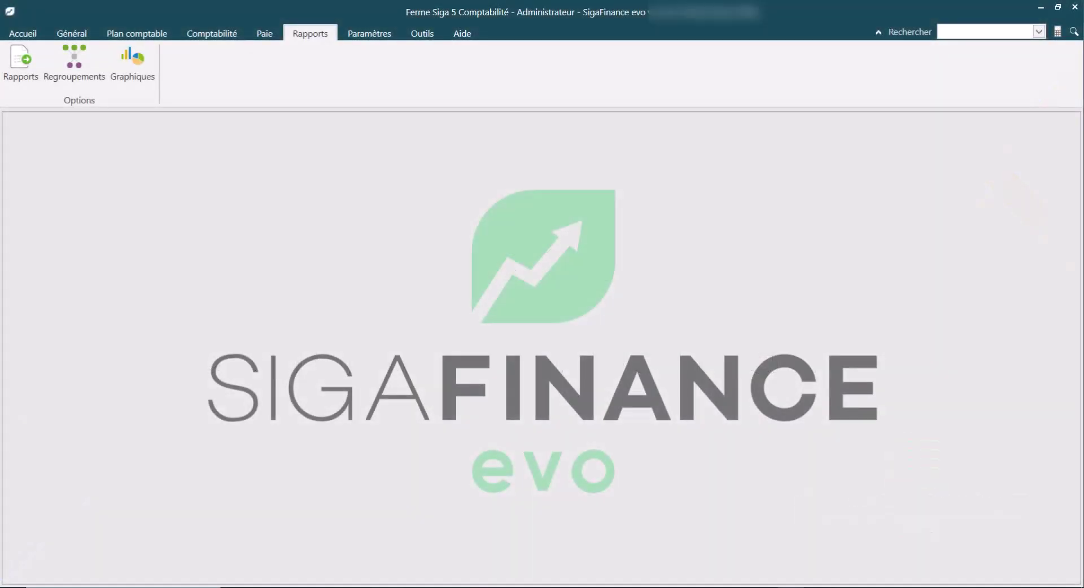
Step: Open the Conciliation bancaire report criteria and set the bank account to 10200 - Banque no.1
{"action": "left_click", "coordinate": [20, 62]}
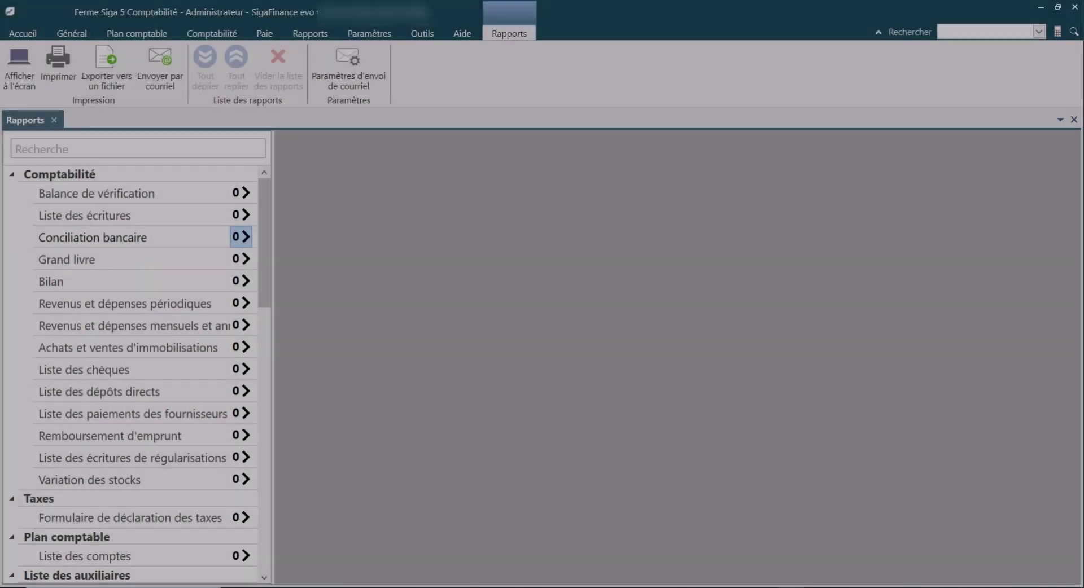
{"action": "left_click", "coordinate": [241, 237]}
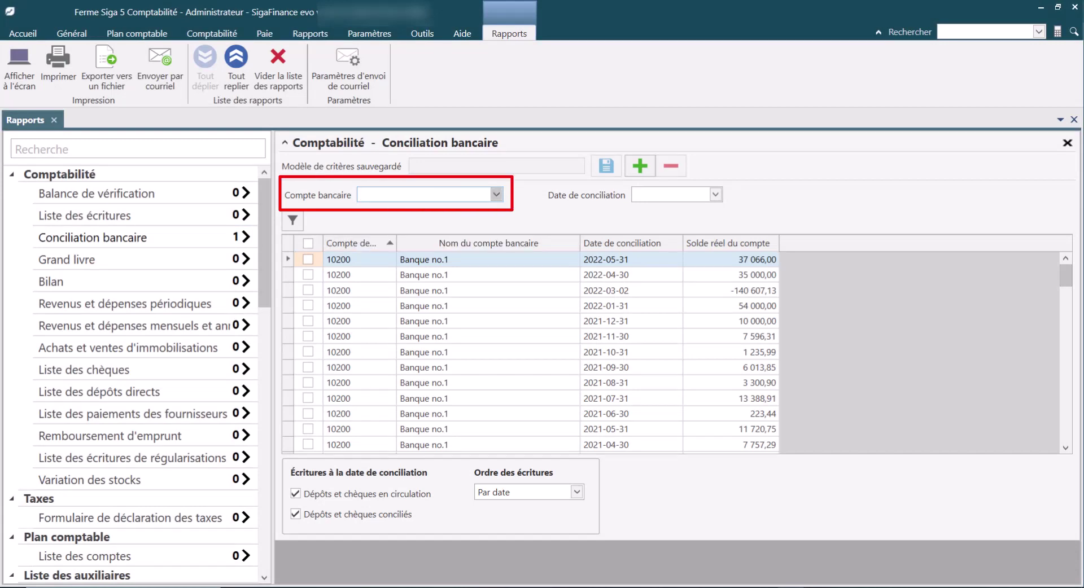
{"action": "key", "text": "alt+Down"}
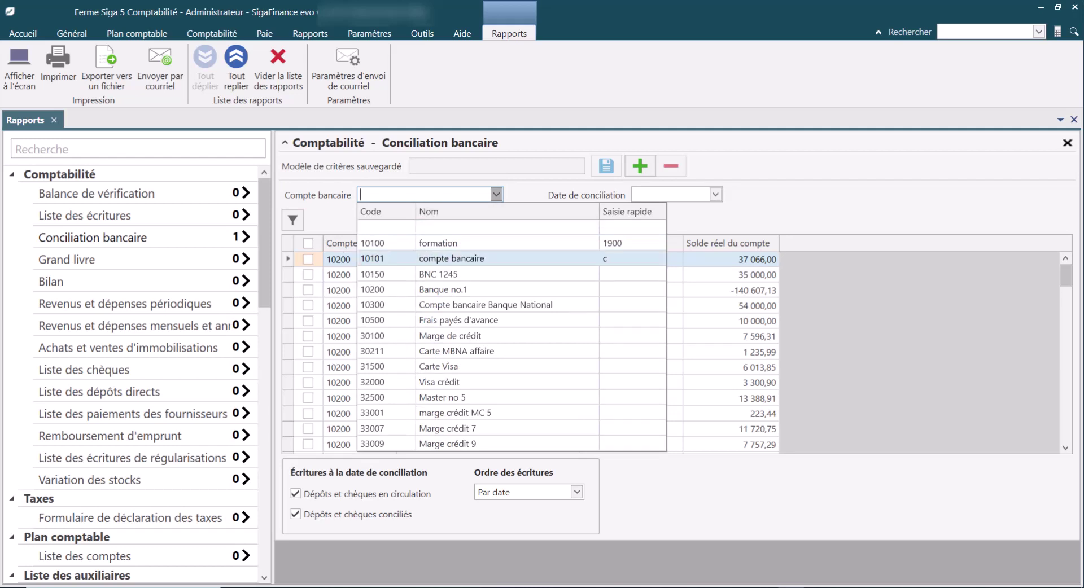
{"action": "key", "text": "Down"}
{"action": "key", "text": "Down"}
{"action": "key", "text": "Return"}
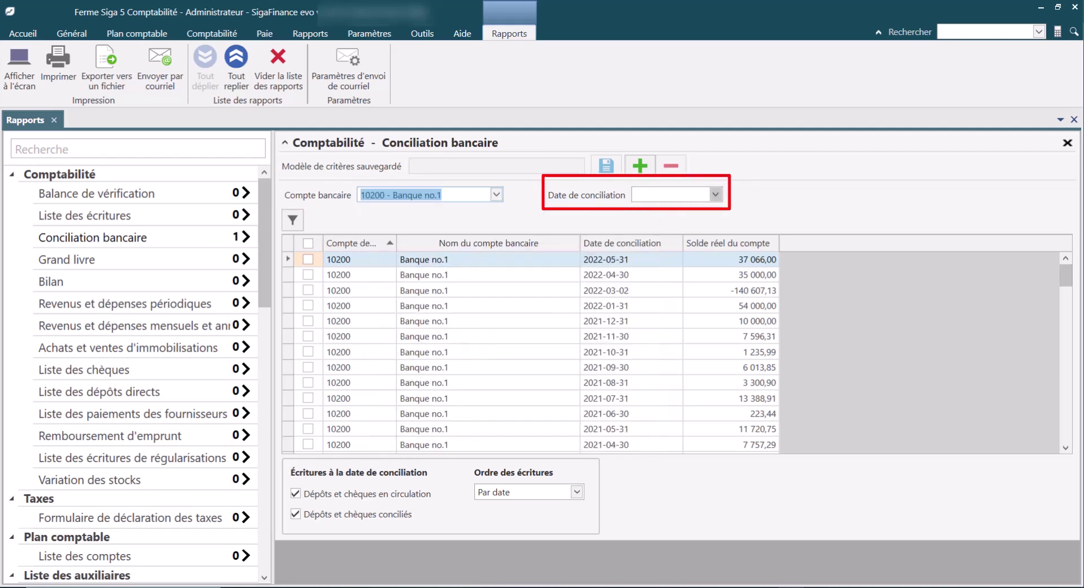
Step: Set the reconciliation date of the Conciliation bancaire report to 2022-05-31
{"action": "key", "text": "Tab"}
{"action": "key", "text": "alt+Down"}
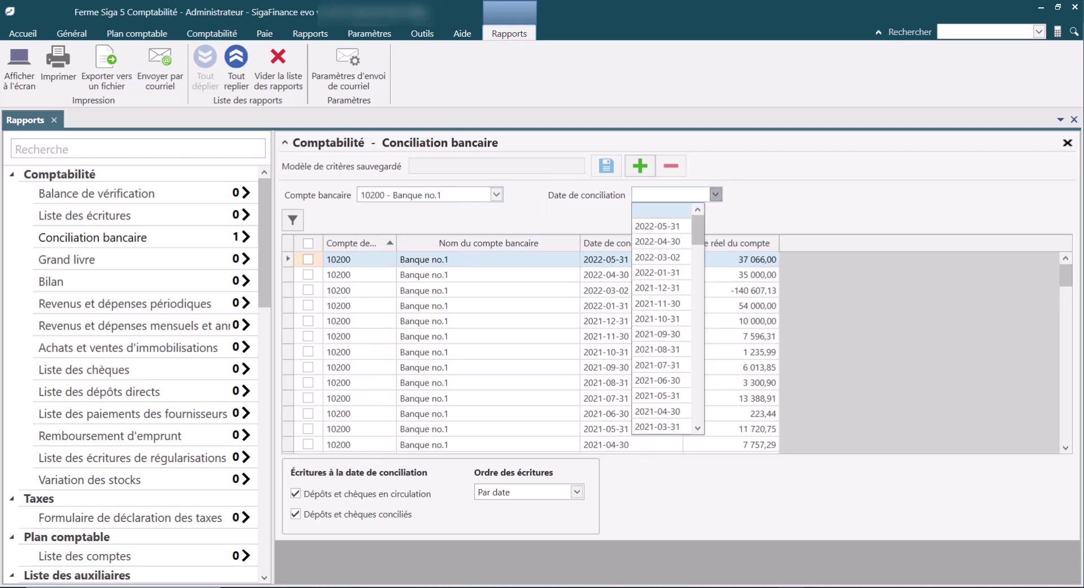
{"action": "key", "text": "Down"}
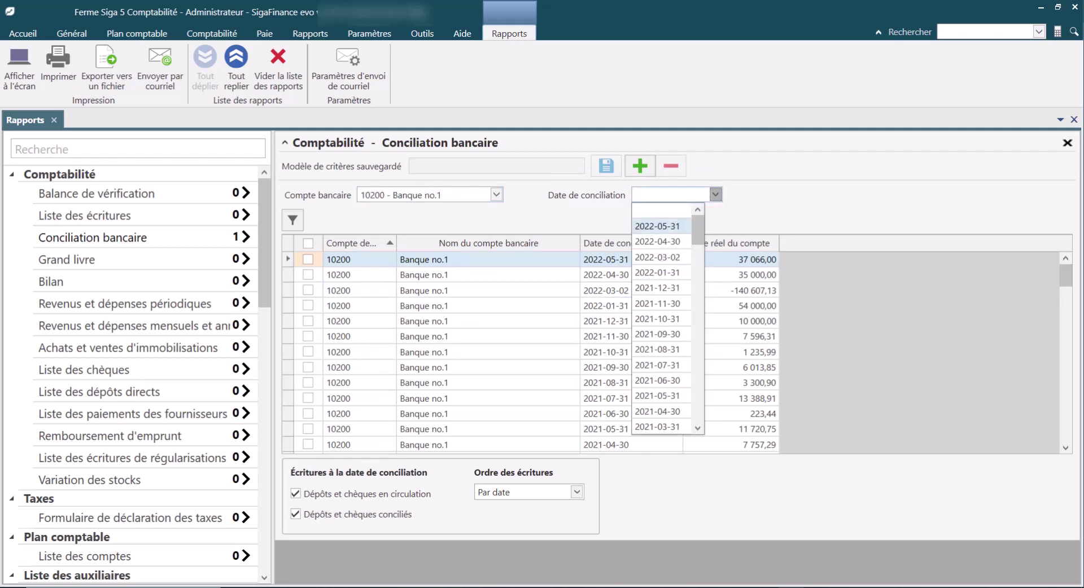
{"action": "key", "text": "Return"}
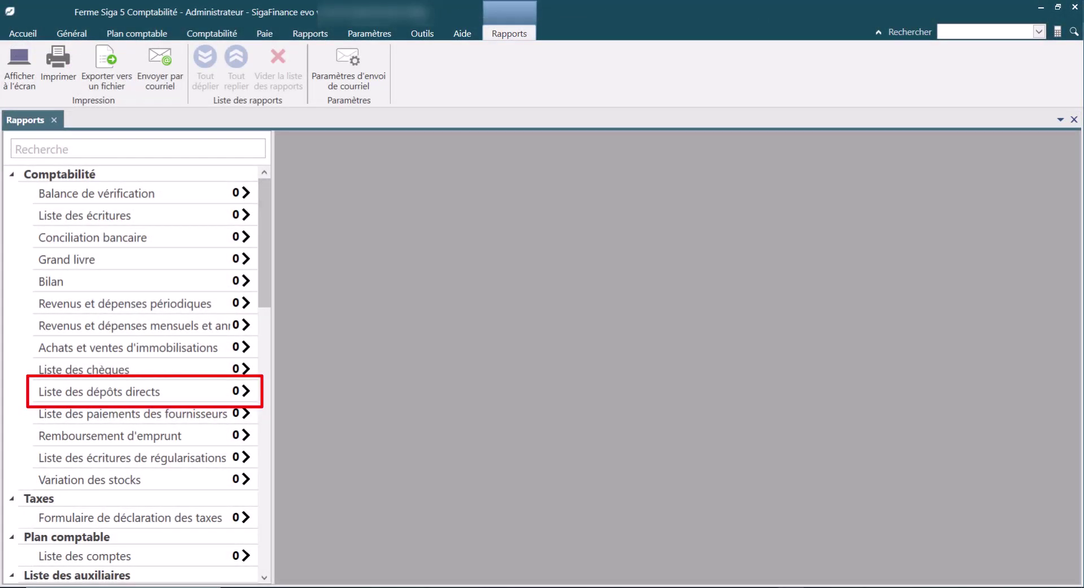
Step: Open the Liste des dépôts directs report criteria and set No. ACP to 3 and the issuer to Banque National
{"action": "left_click", "coordinate": [245, 391]}
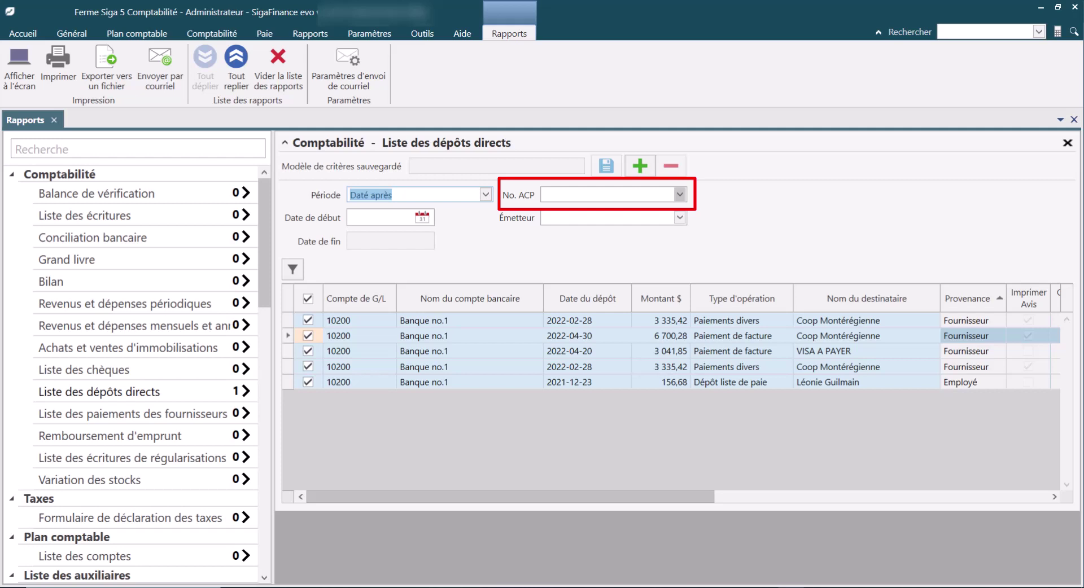
{"action": "left_click", "coordinate": [680, 195]}
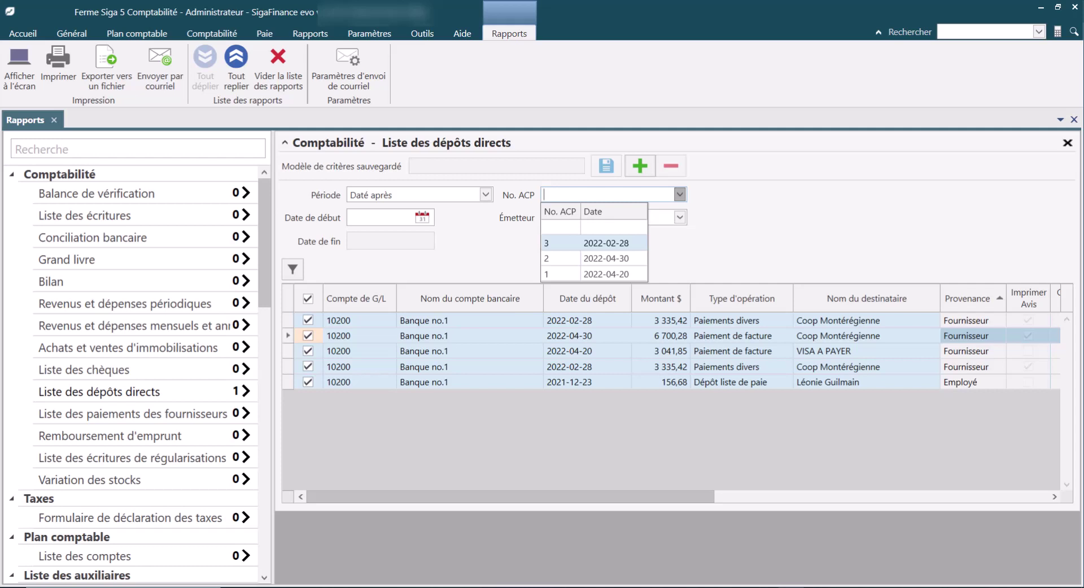
{"action": "key", "text": "Return"}
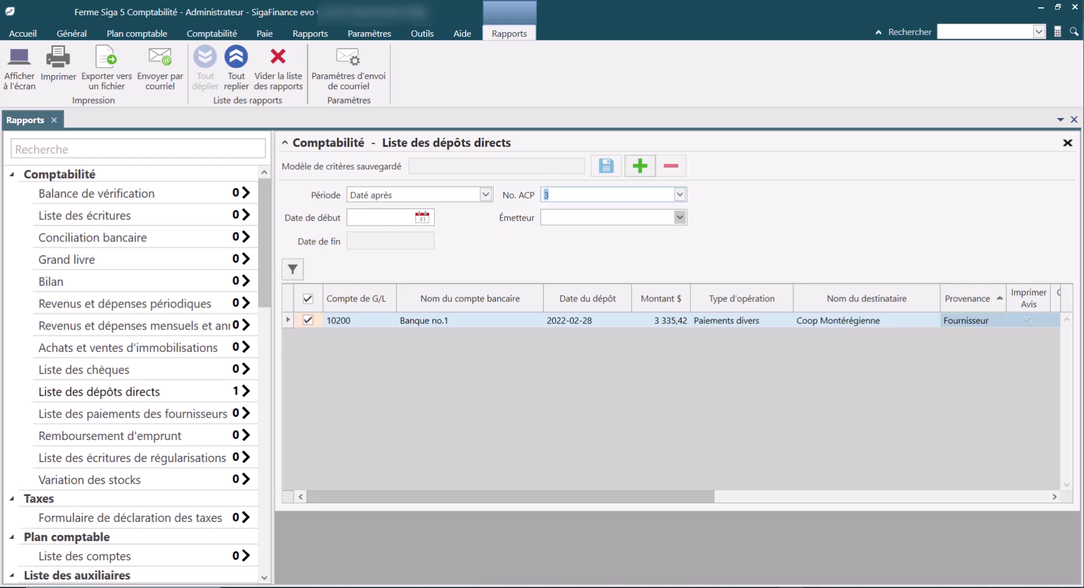
{"action": "left_click", "coordinate": [680, 217]}
{"action": "left_click", "coordinate": [680, 217]}
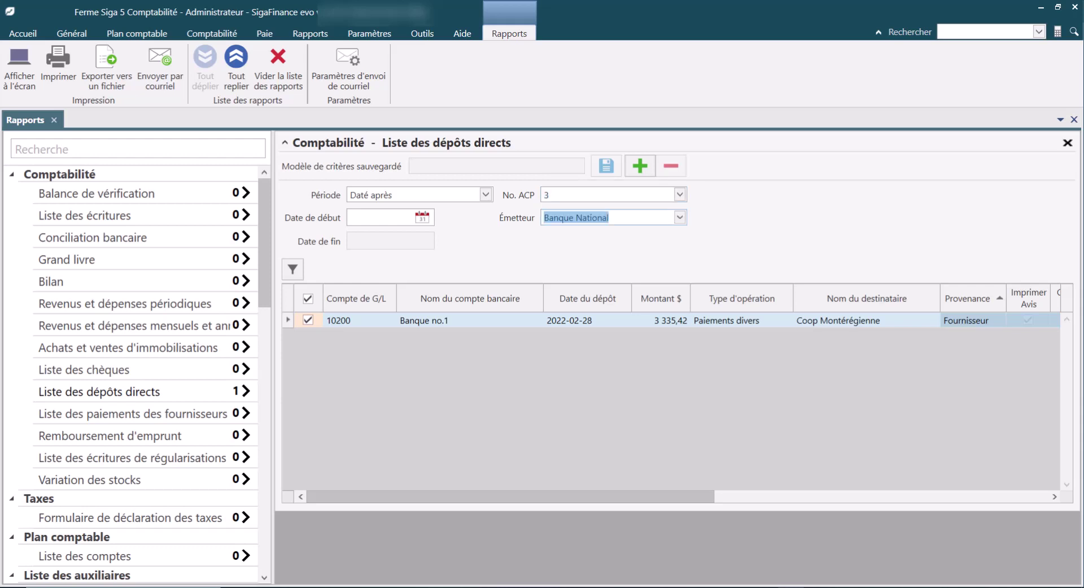